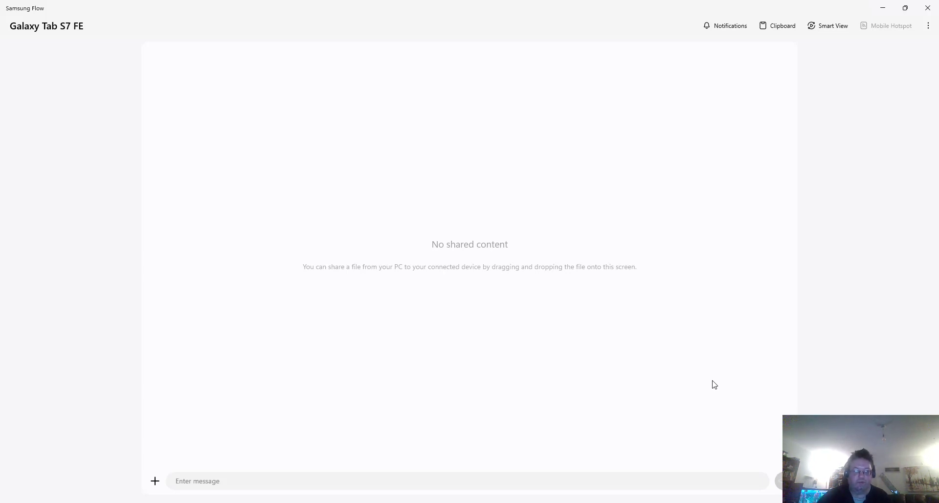
# - Find VLC media player through Start search and launch it
pyautogui.press('super')
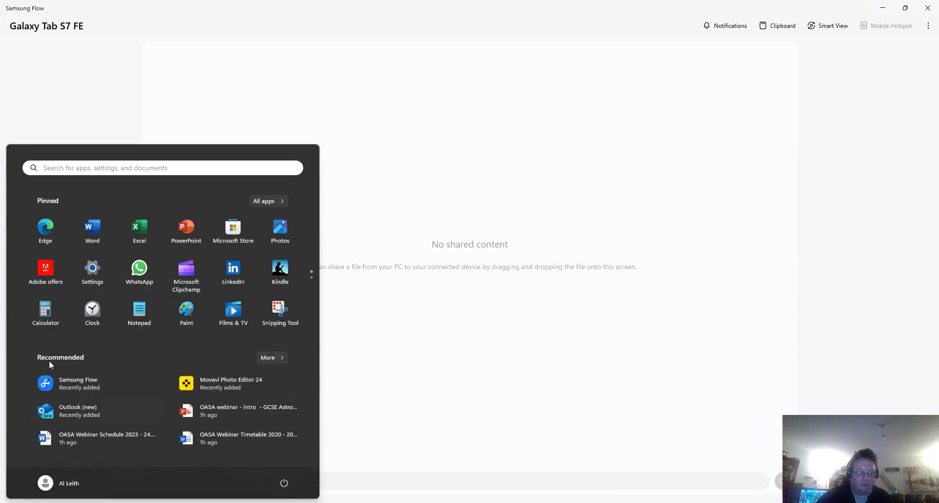
pyautogui.write('vlc')
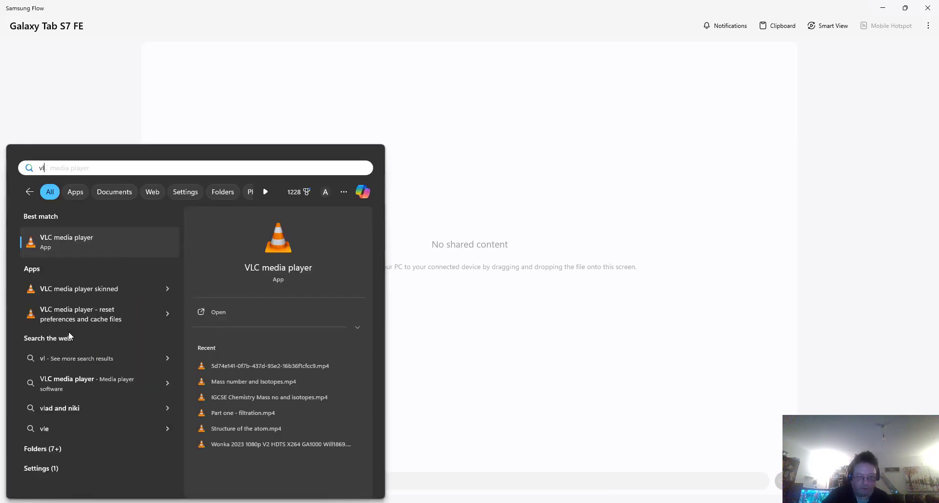
pyautogui.click(269, 267)
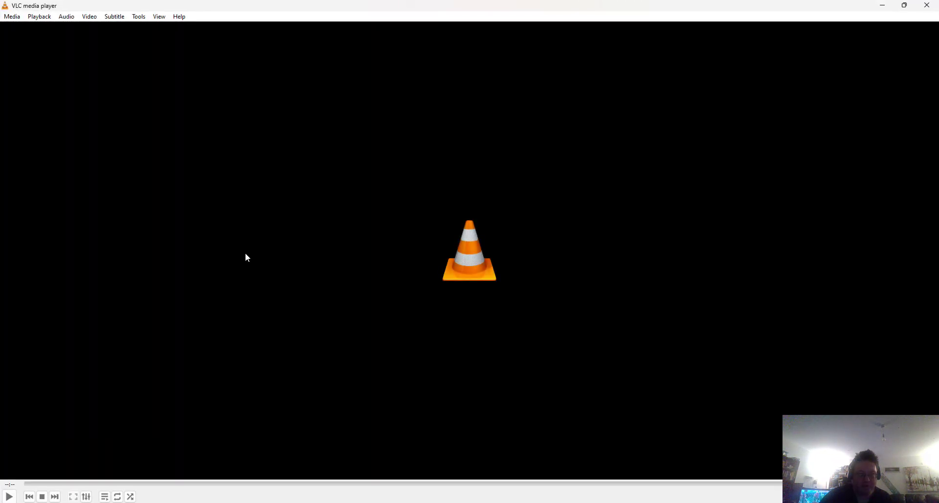
# - Set up the network stream rtsp://192.168.1.240:4554/stream in VLC's Open Media dialog
pyautogui.click(10, 18)
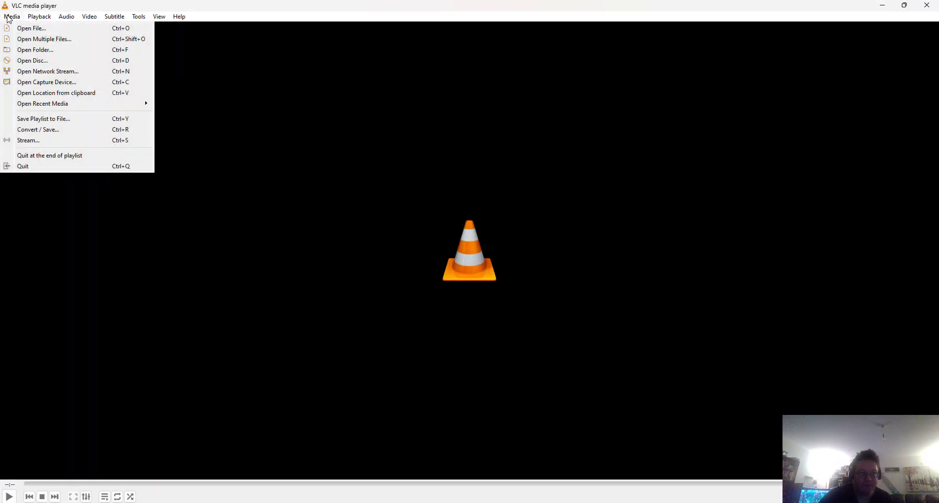
pyautogui.click(20, 71)
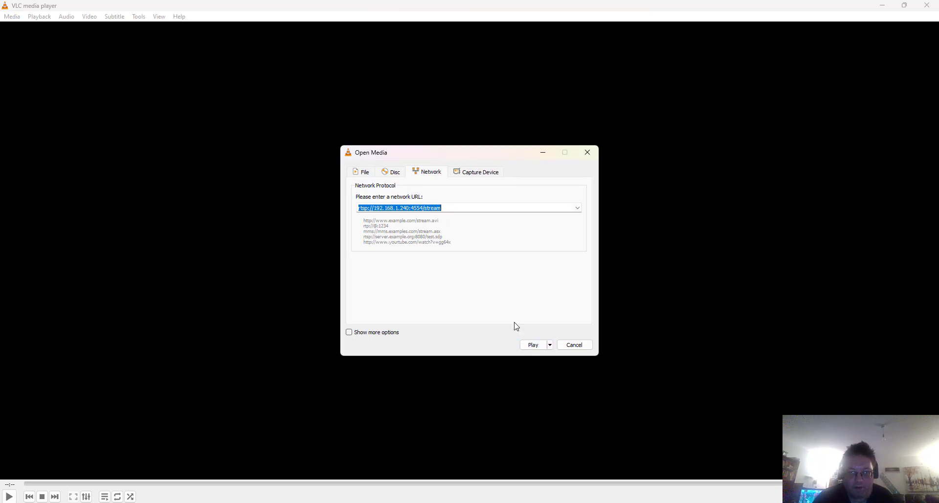
pyautogui.click(550, 346)
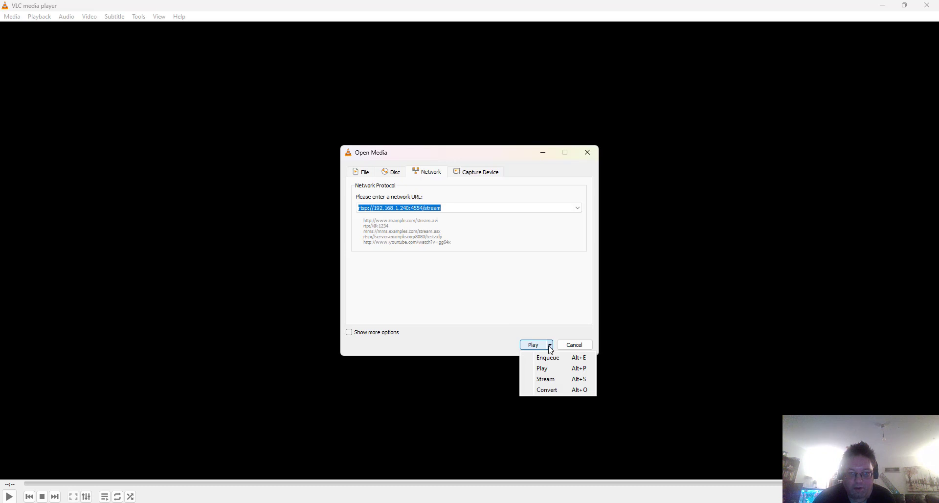
# - Send the rtsp source to Stream Output, check its Source address, then cancel the wizard
pyautogui.click(552, 379)
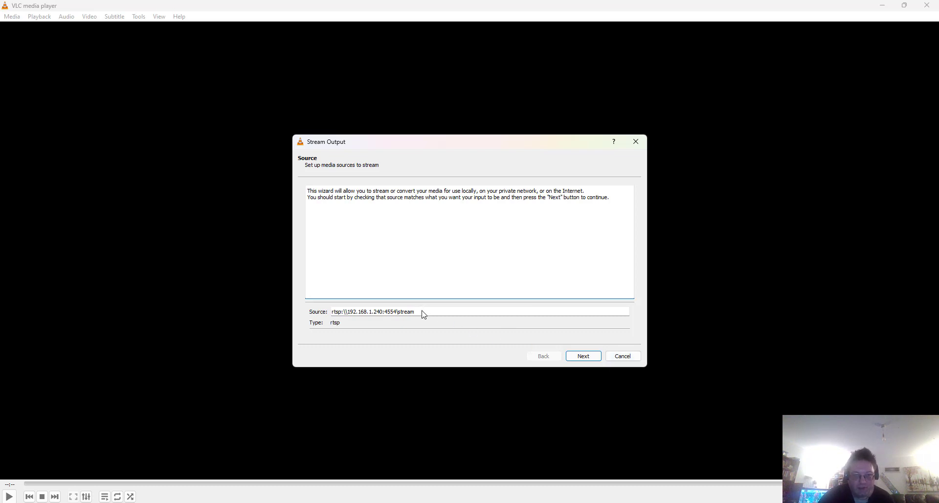
pyautogui.moveTo(422, 312); pyautogui.dragTo(321, 317)
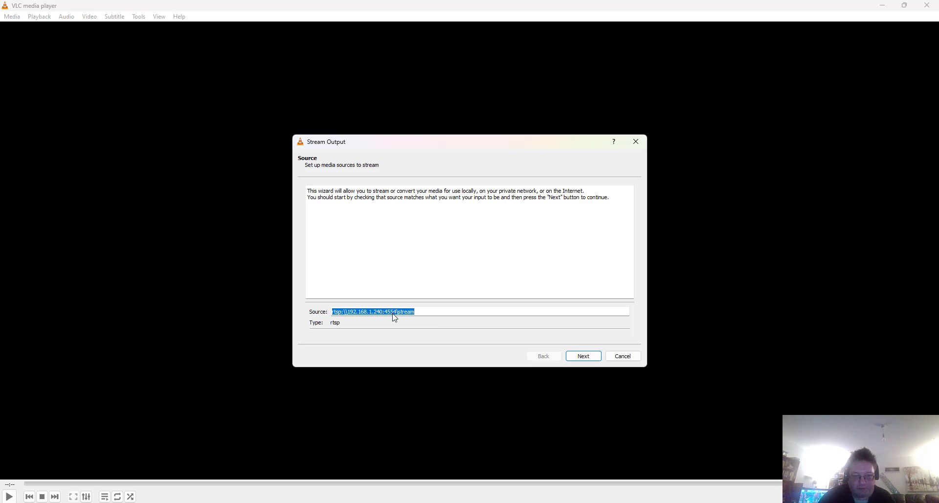
pyautogui.click(623, 356)
pyautogui.click(11, 18)
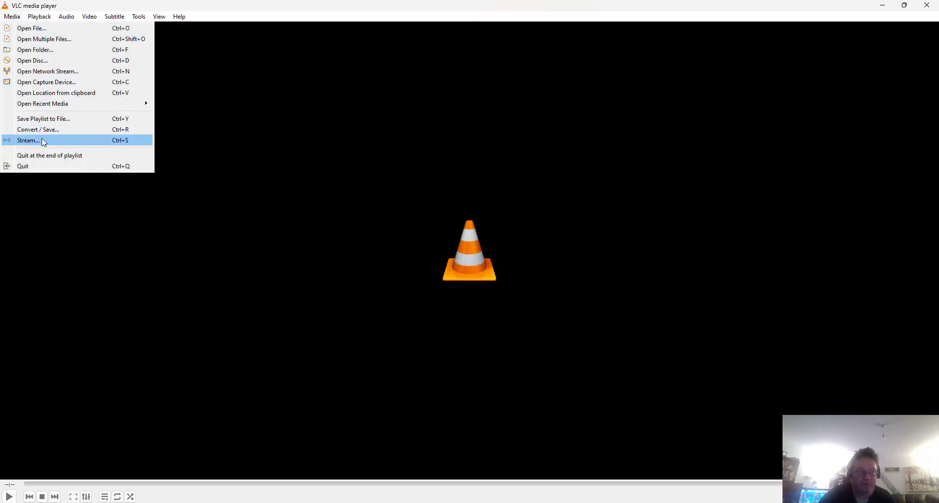
# - Play rtsp://192.168.1.240:4554/stream in VLC, then clear and close the connection-failed errors
pyautogui.click(50, 74)
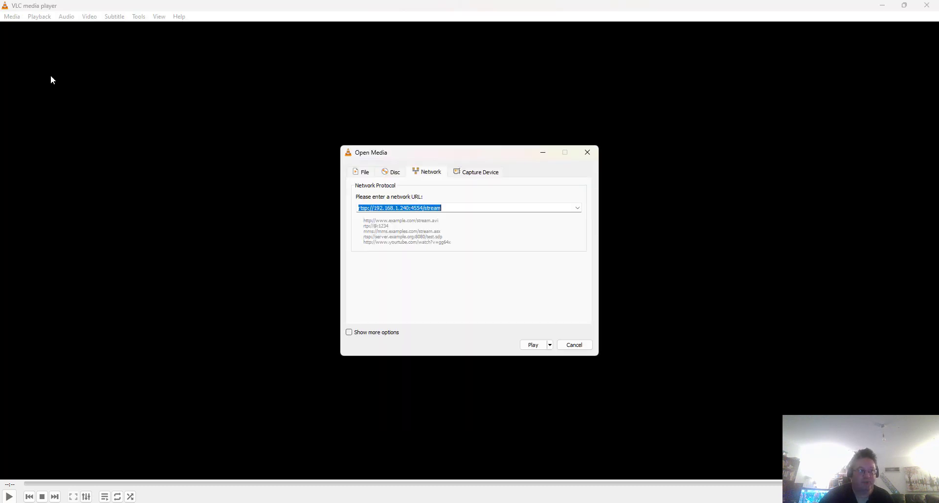
pyautogui.click(531, 345)
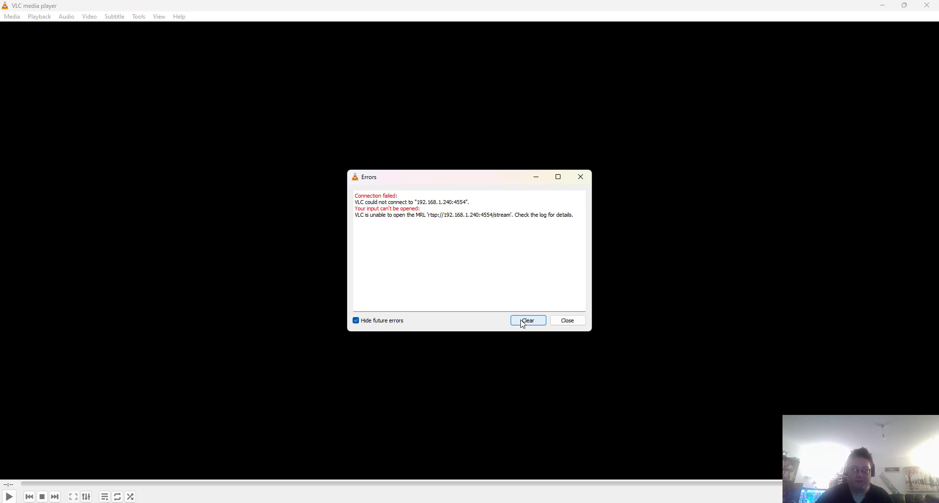
pyautogui.click(524, 323)
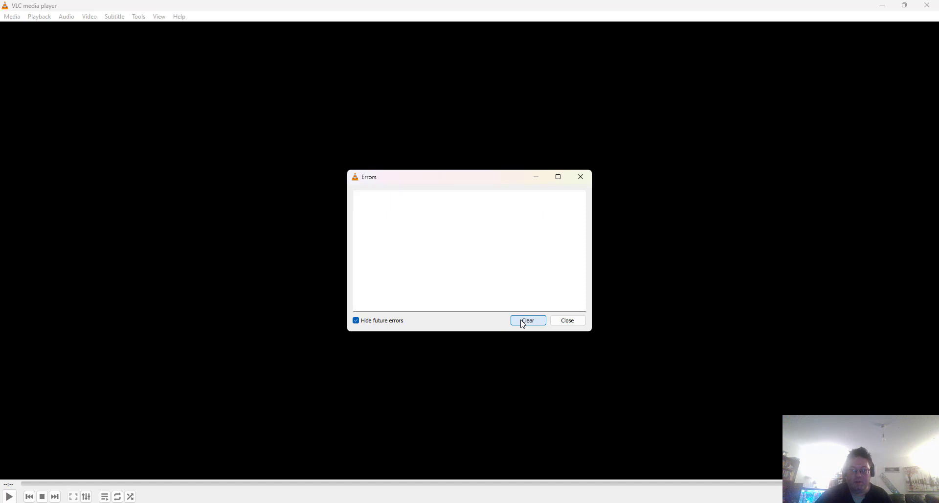
pyautogui.click(563, 319)
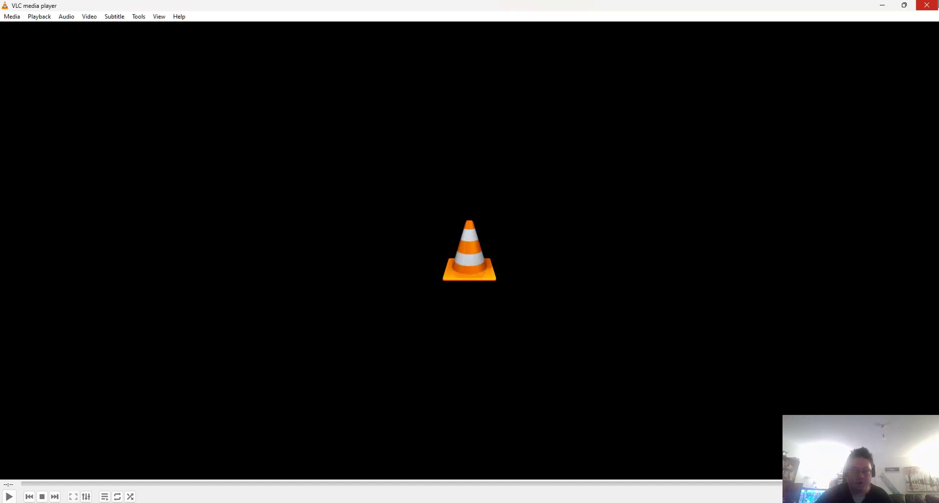
pyautogui.click(927, 5)
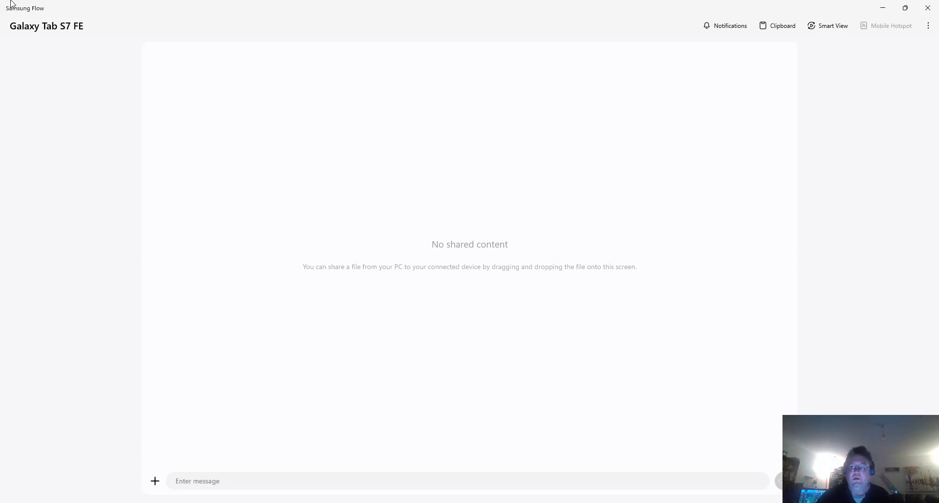
# - Start Smart View mirroring of the Galaxy Tab S7 FE and maximize the mirrored window
pyautogui.click(826, 29)
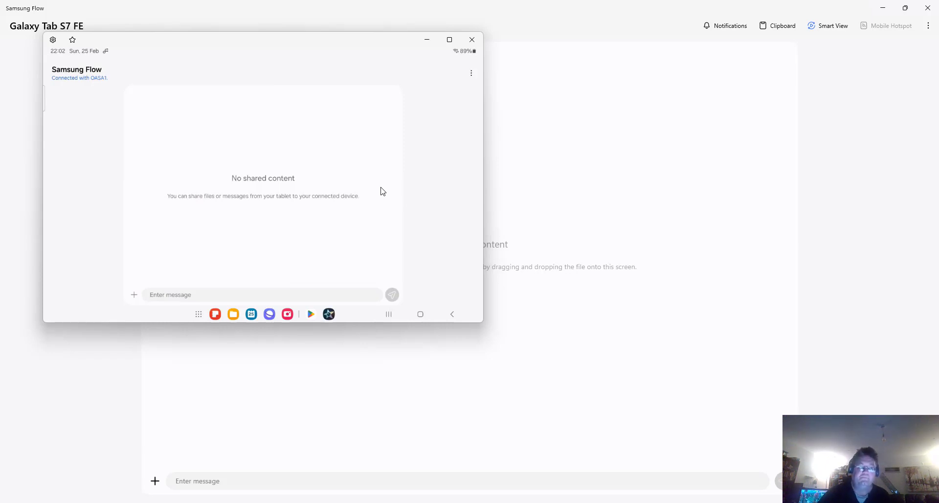
pyautogui.click(450, 40)
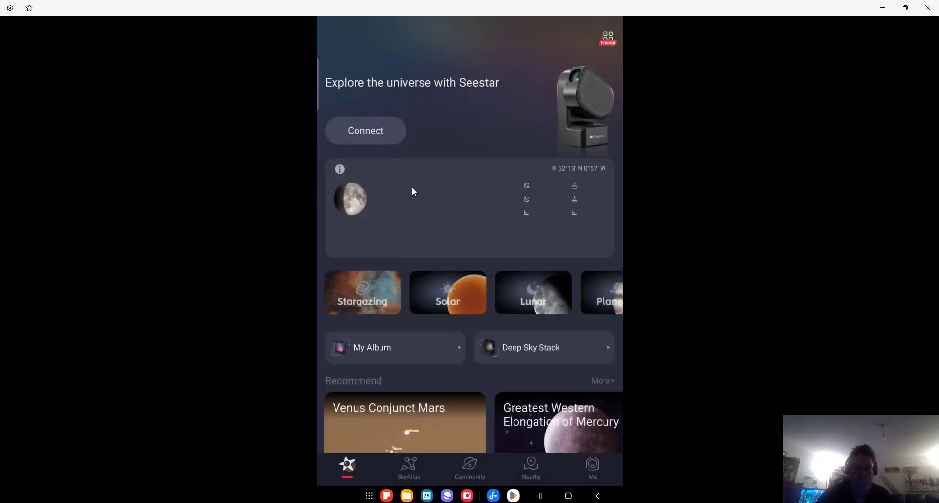
# - Open the Seestar app's My Album to show the Downloaded Moon and nebula images
pyautogui.scroll(-3, 413, 191)
pyautogui.scroll(3, 419, 225)
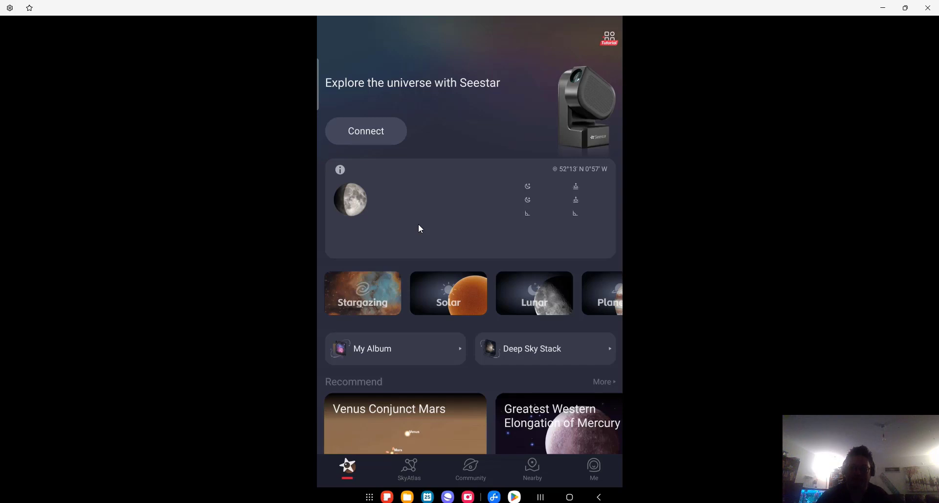
pyautogui.scroll(-1, 411, 363)
pyautogui.scroll(1, 411, 362)
pyautogui.click(376, 348)
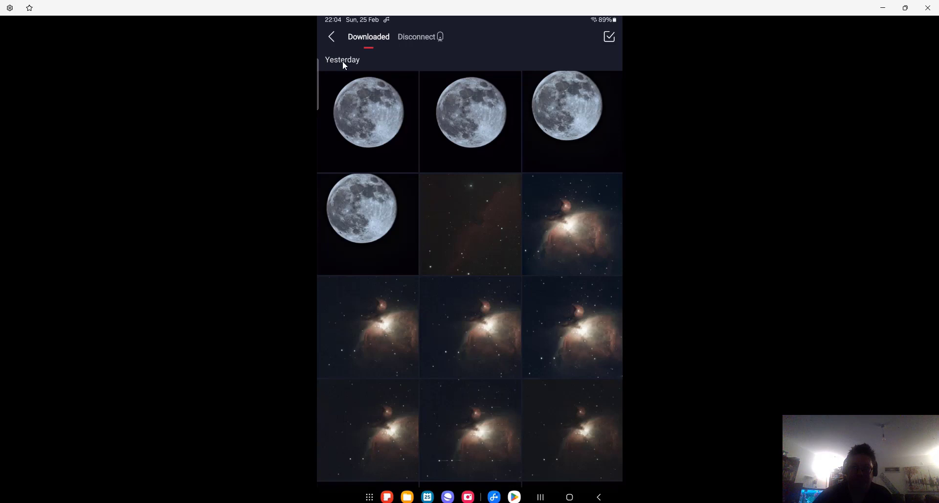
pyautogui.click(452, 108)
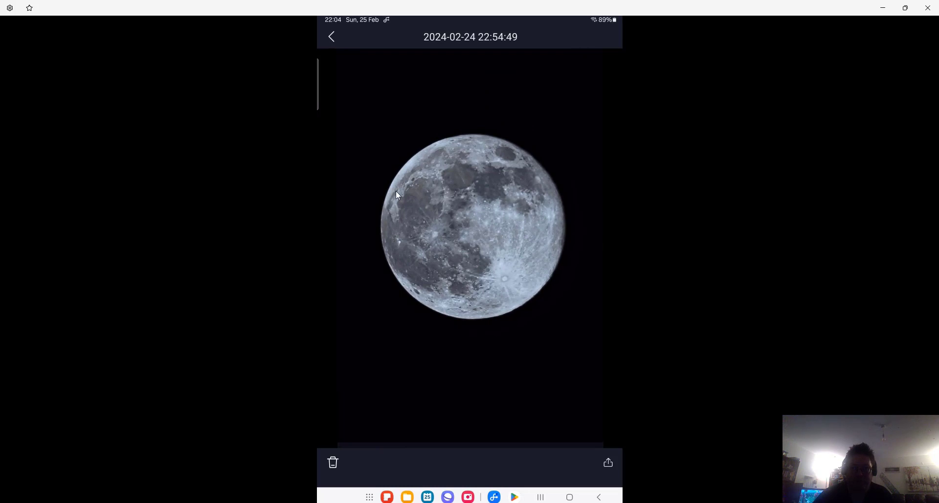
pyautogui.click(608, 462)
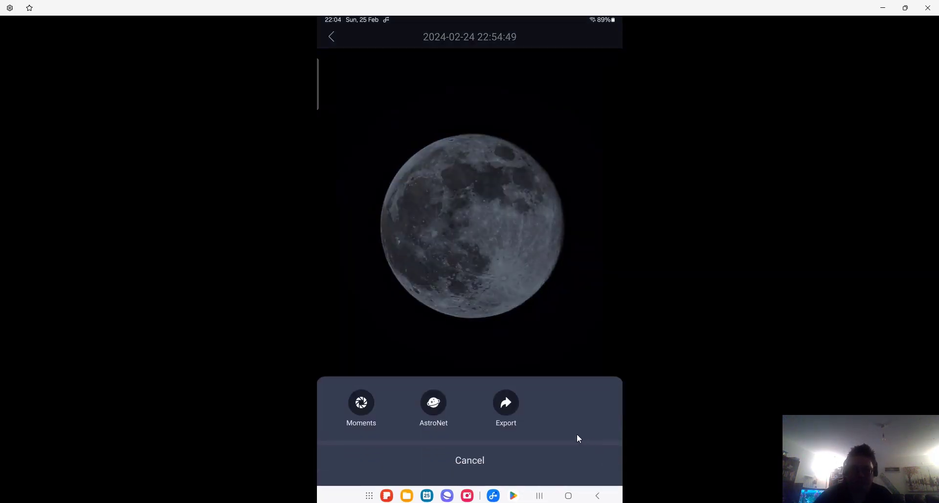
pyautogui.click(511, 407)
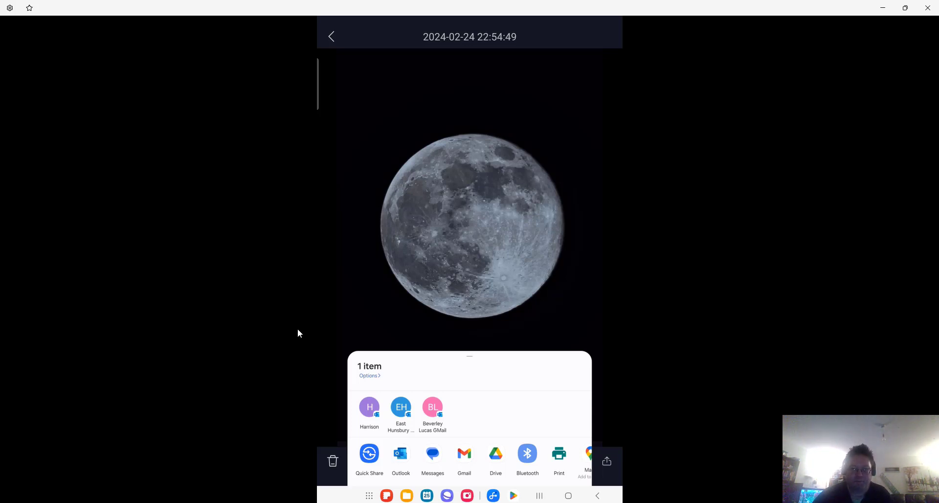
pyautogui.click(332, 37)
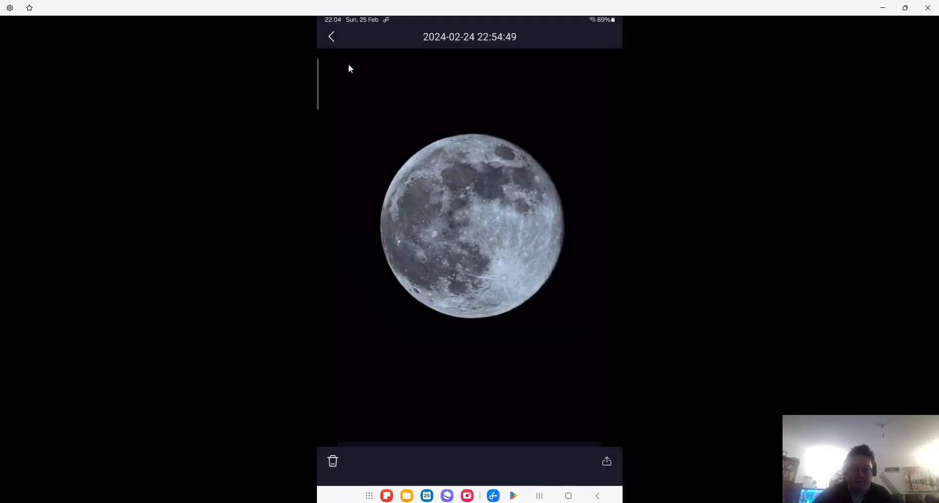
pyautogui.click(332, 37)
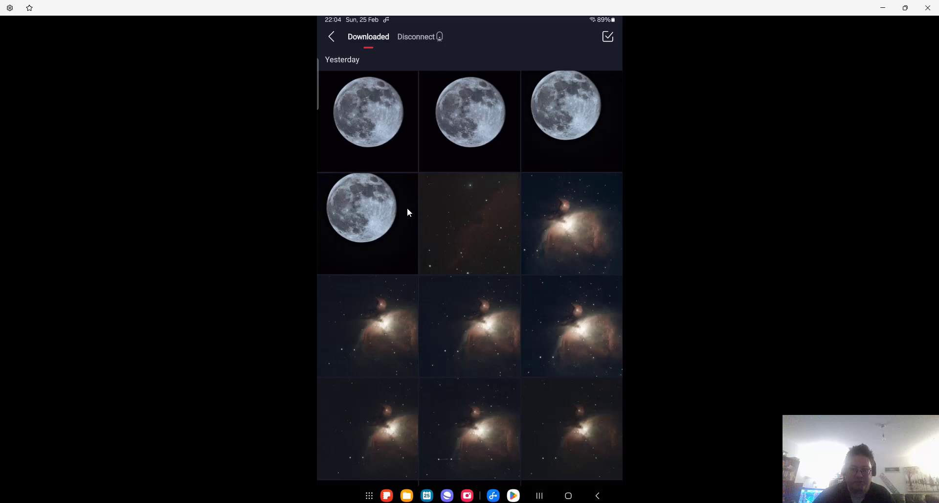
pyautogui.scroll(-2, 407, 208)
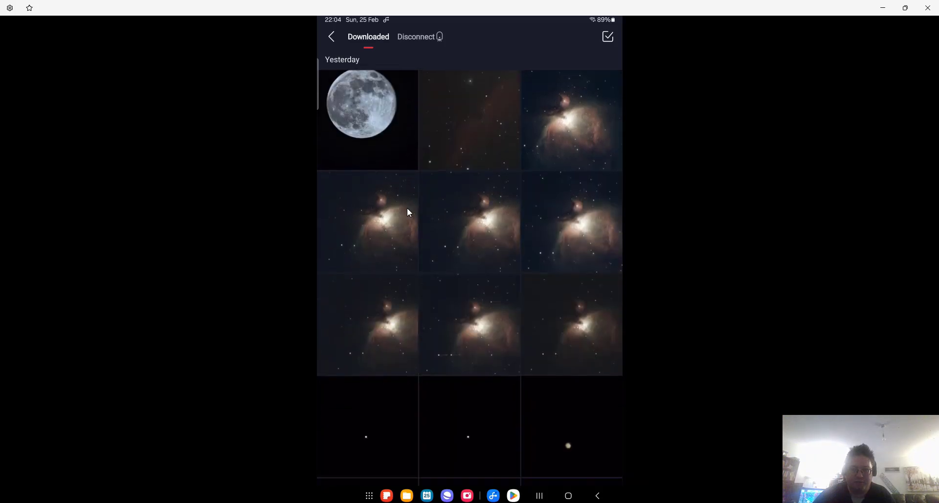
pyautogui.scroll(2, 407, 211)
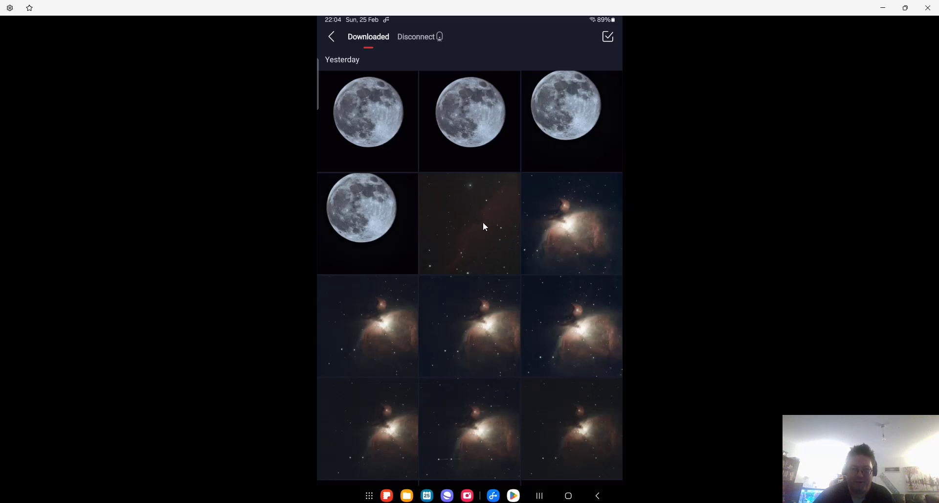
pyautogui.scroll(-2, 483, 222)
pyautogui.scroll(-2, 483, 222)
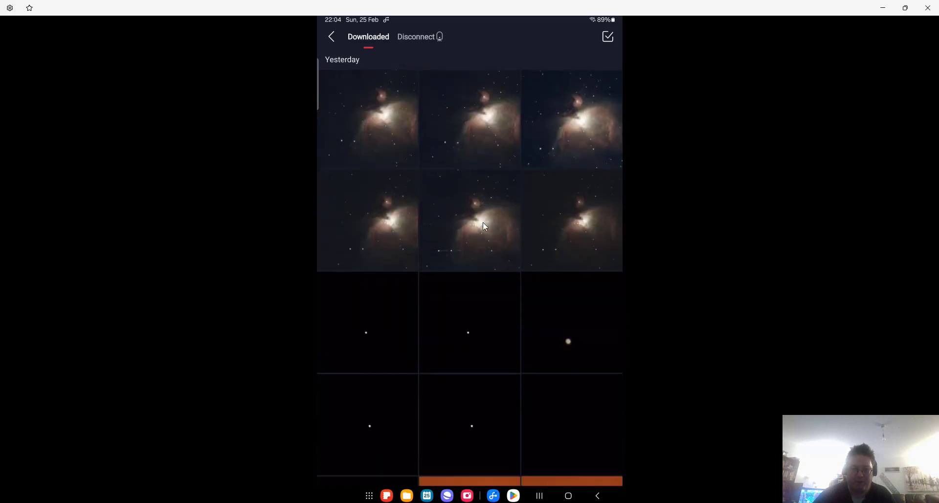
pyautogui.scroll(-3, 483, 222)
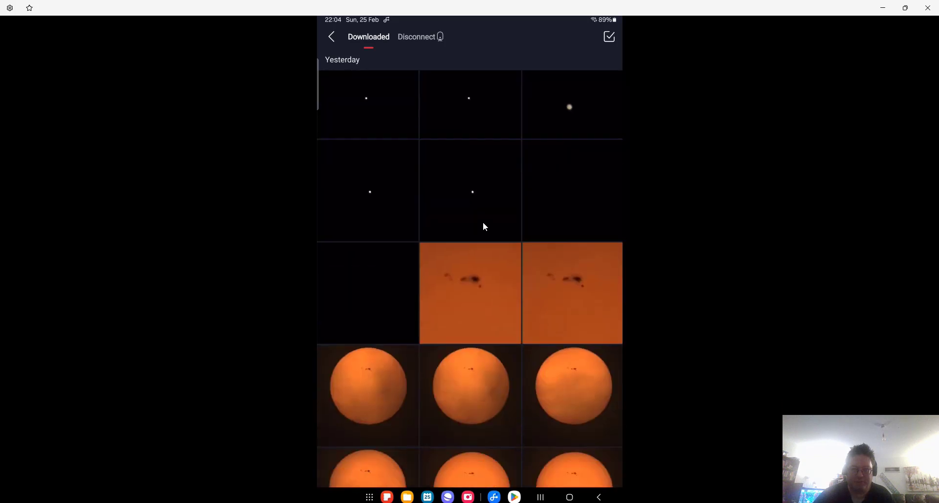
pyautogui.scroll(-1, 483, 226)
pyautogui.click(474, 318)
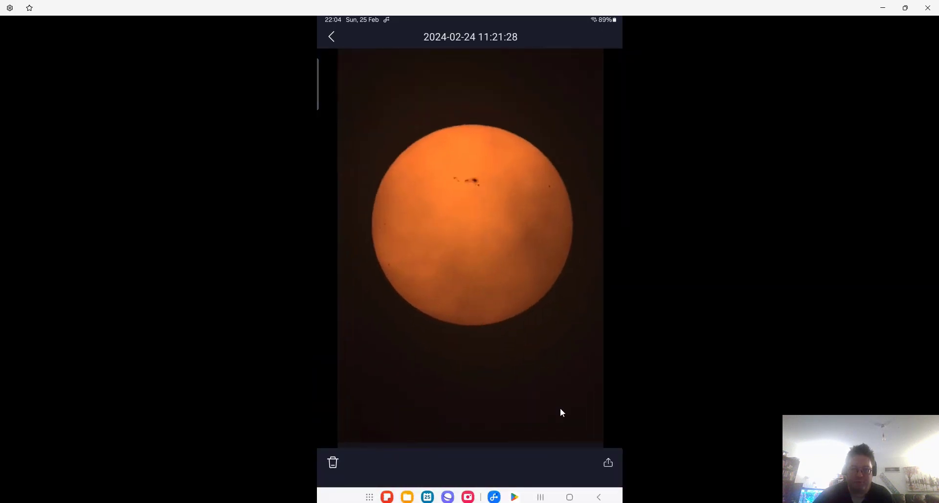
pyautogui.click(608, 464)
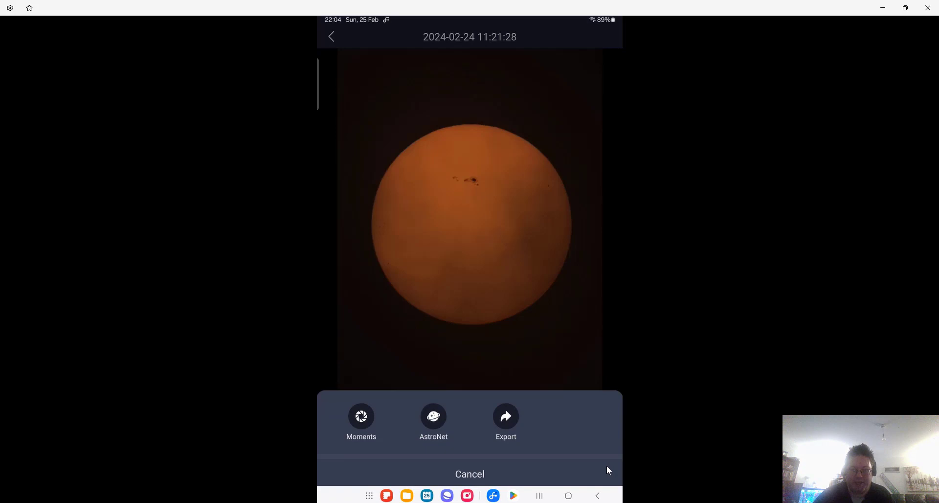
pyautogui.click(516, 409)
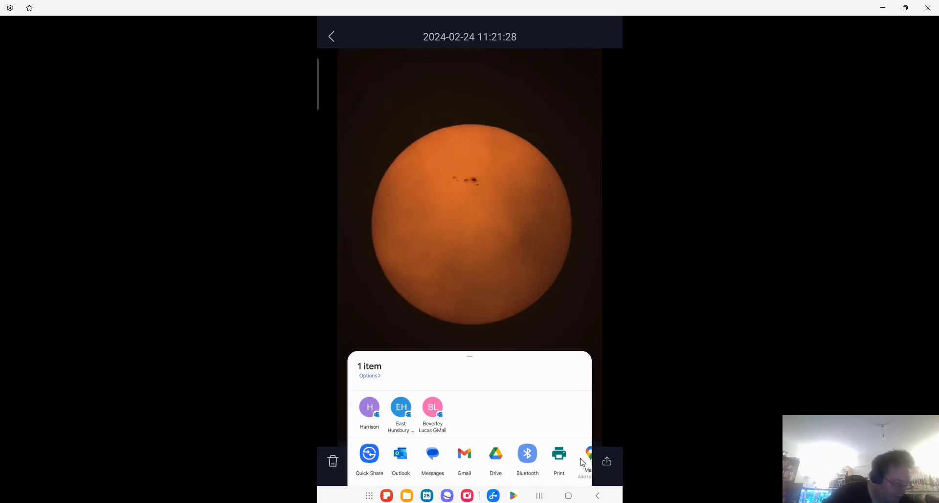
pyautogui.hscroll(3, 582, 462)
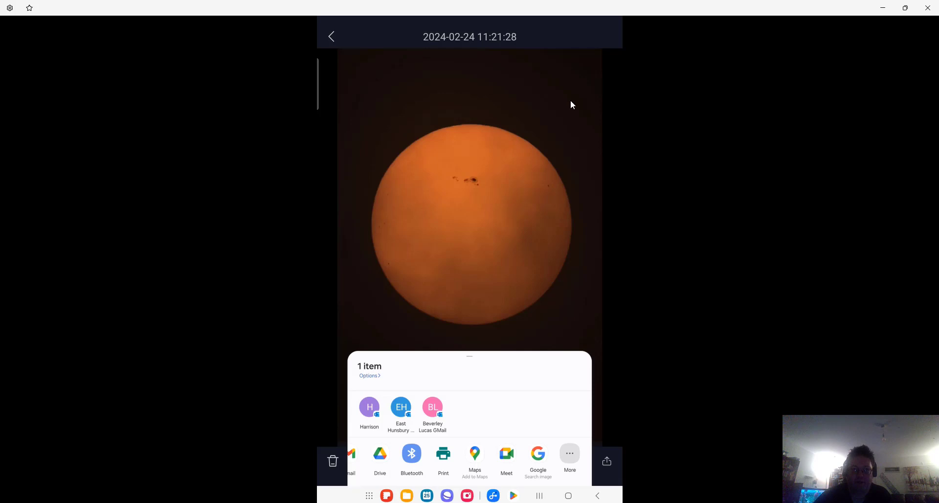
pyautogui.click(331, 33)
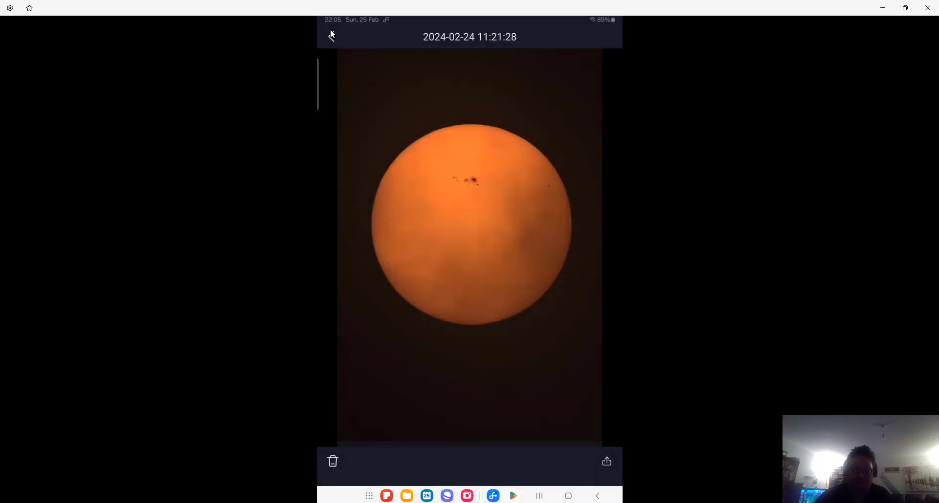
pyautogui.click(331, 34)
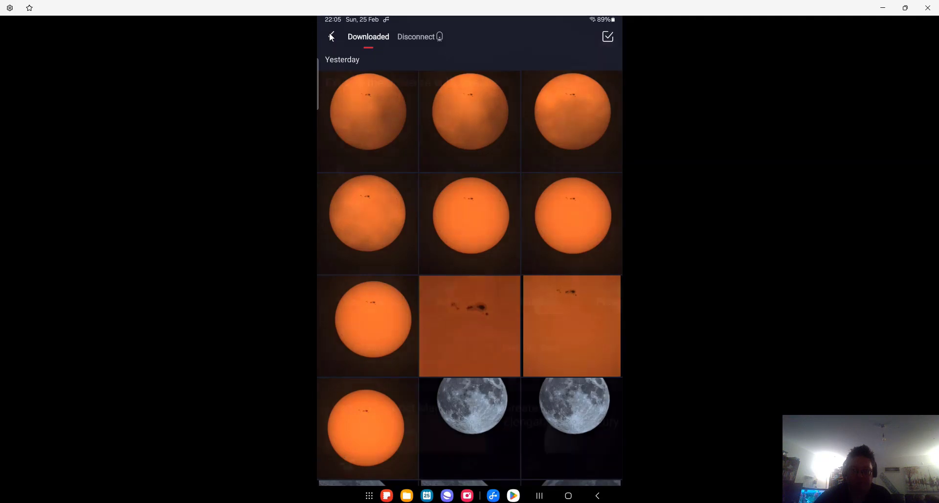
# - Go back from the Downloaded gallery to the Seestar 'Explore the universe with Seestar' home page
pyautogui.click(330, 36)
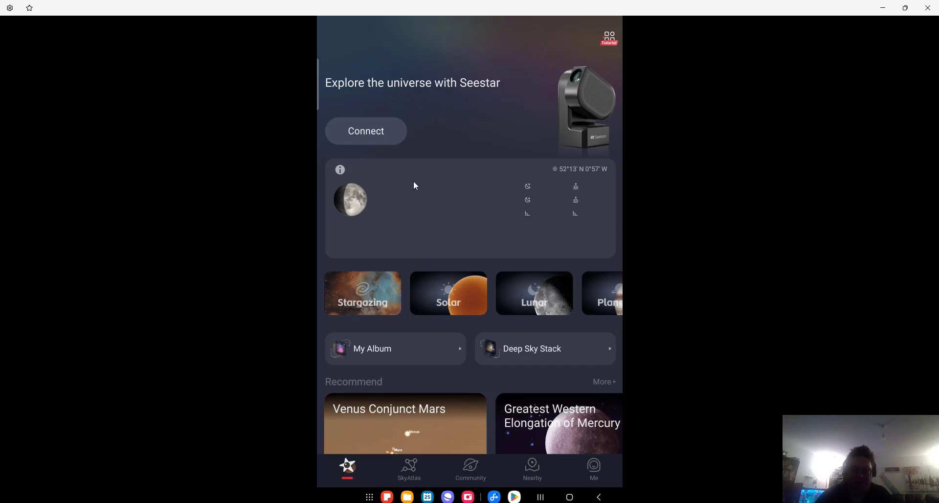
pyautogui.scroll(-2, 414, 181)
pyautogui.scroll(2, 413, 181)
pyautogui.click(512, 499)
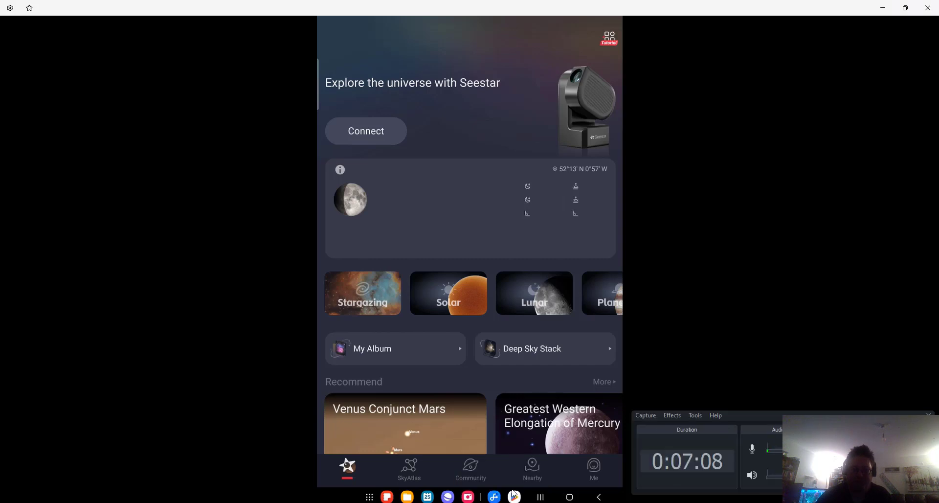